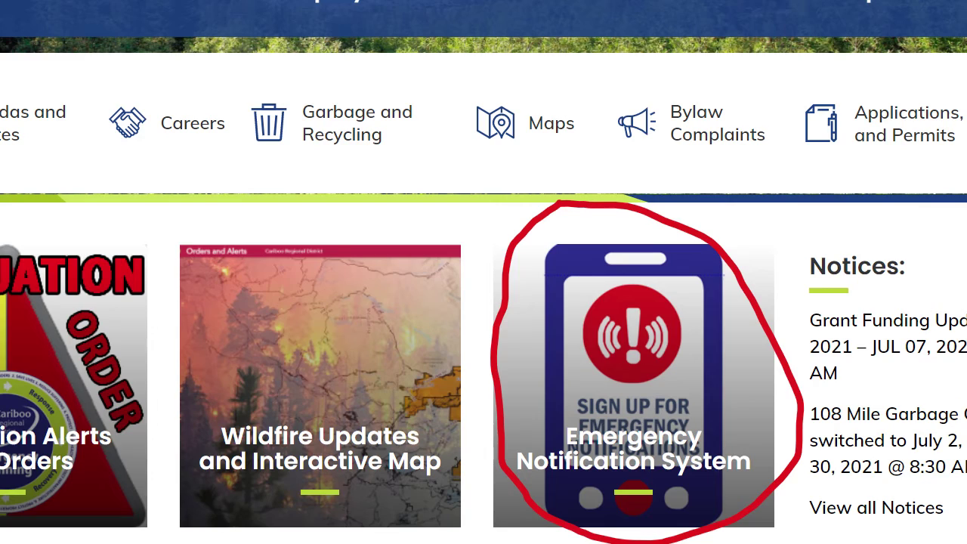
- Open the Emergency Notification System tile on the Cariboo Regional District homepage
left_click(633, 449)
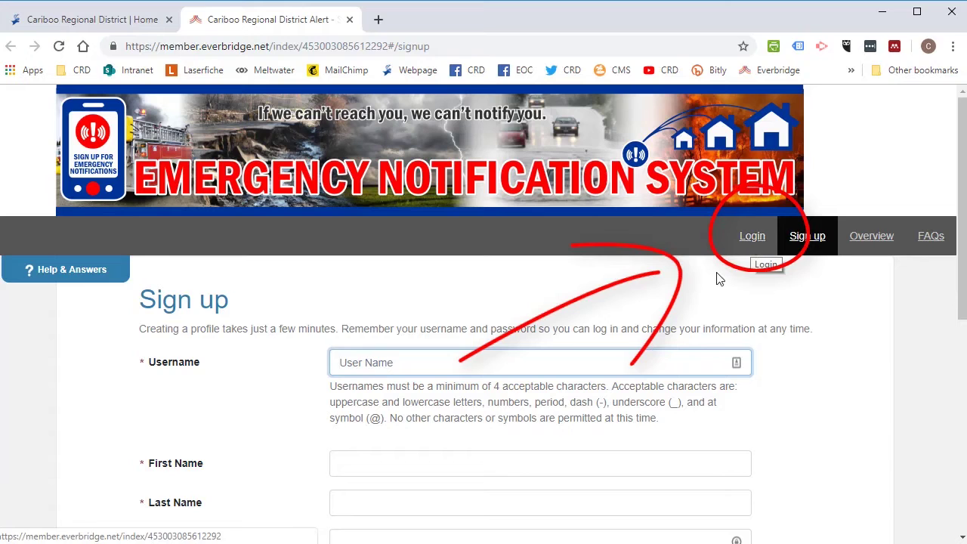
- Enter the e-mail username, 'First Name' and 'Last Name' placeholders, and the account password
scroll(620, 305, "down", 2)
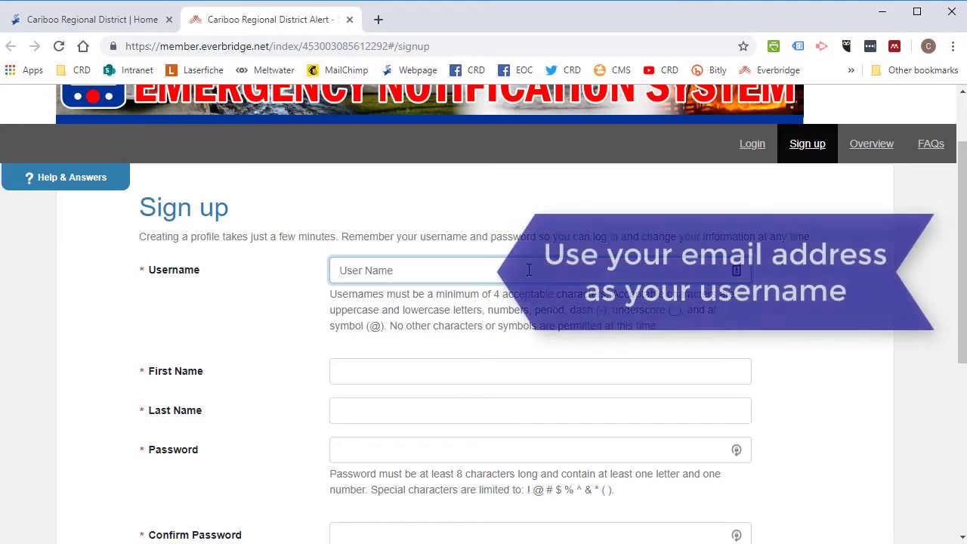
type("myem")
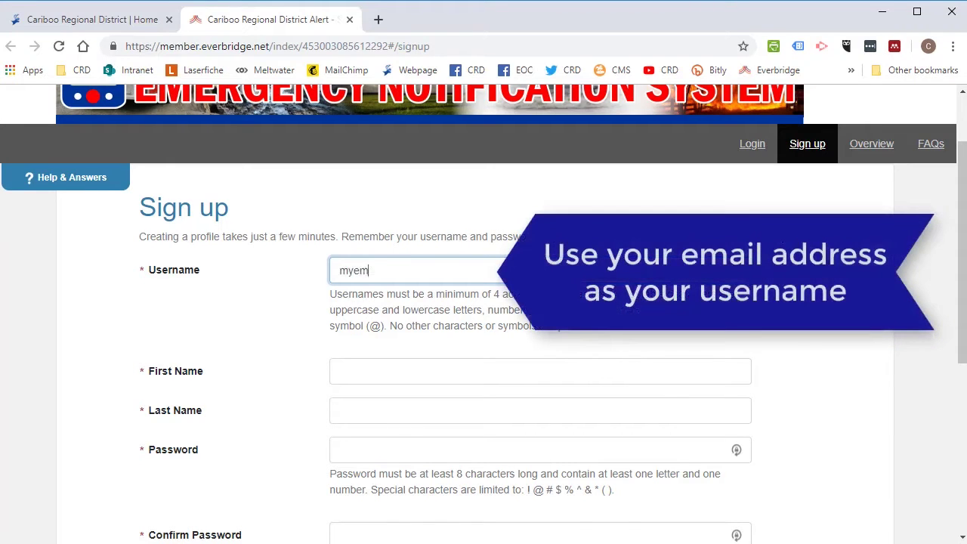
type("ail@gmail.com")
scroll(529, 270, "down", 1)
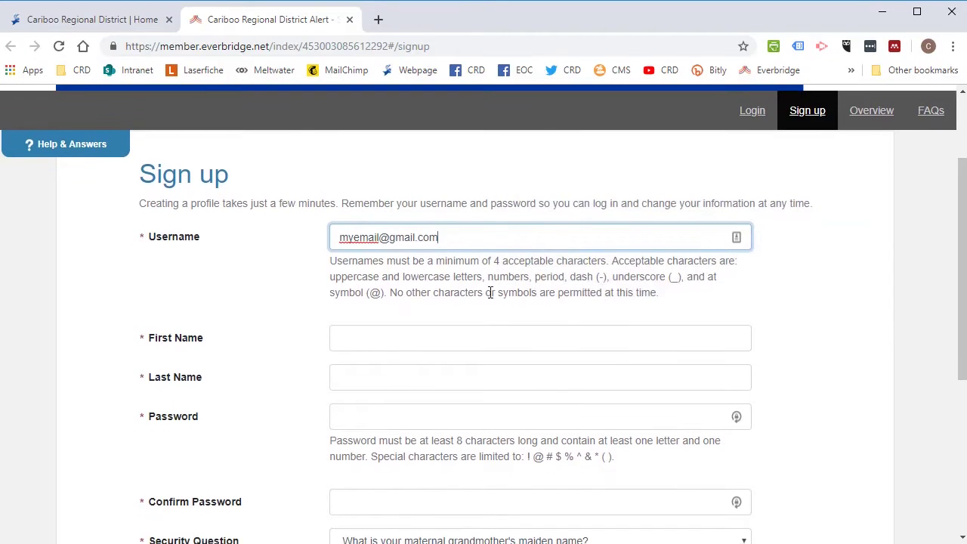
left_click(458, 344)
type("First")
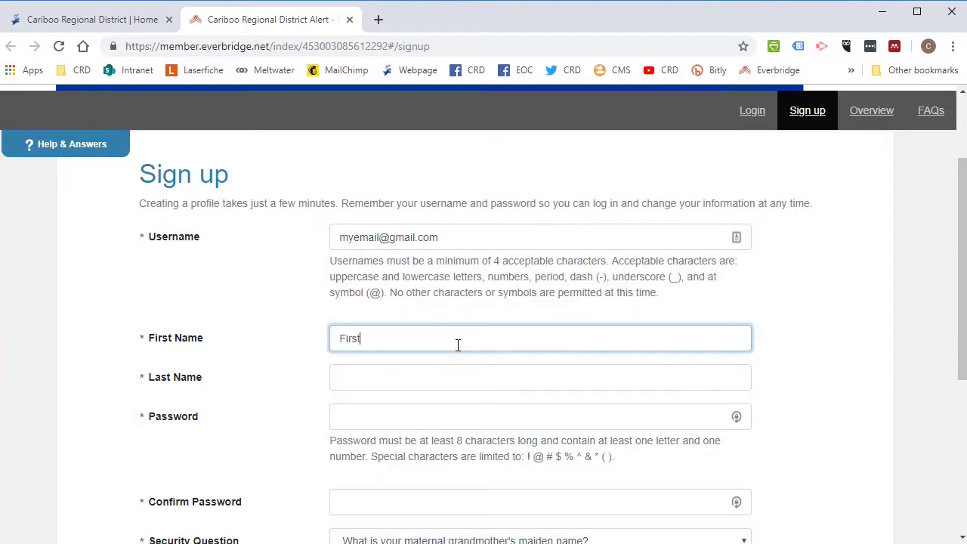
type(" Name")
key("Tab")
type("Las")
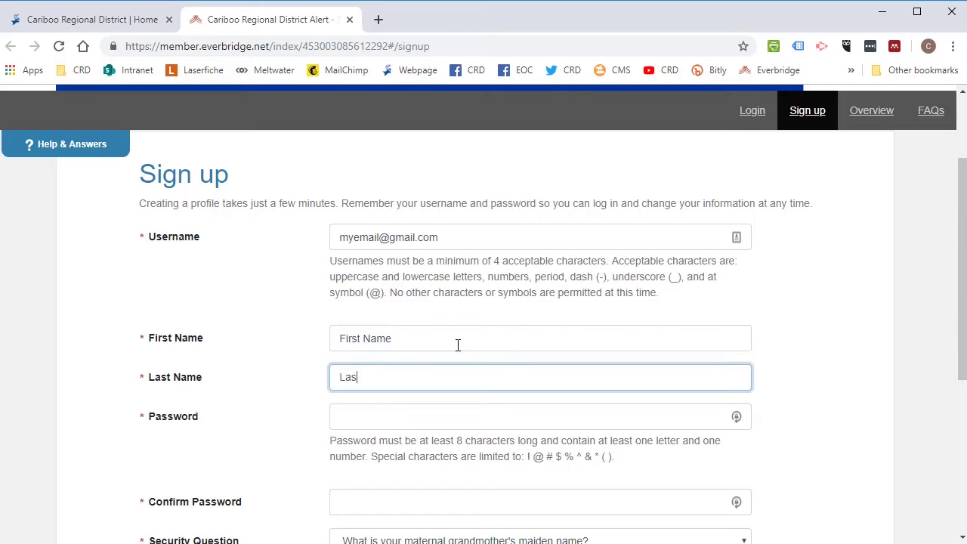
type("t Name")
key("Tab")
type("••••")
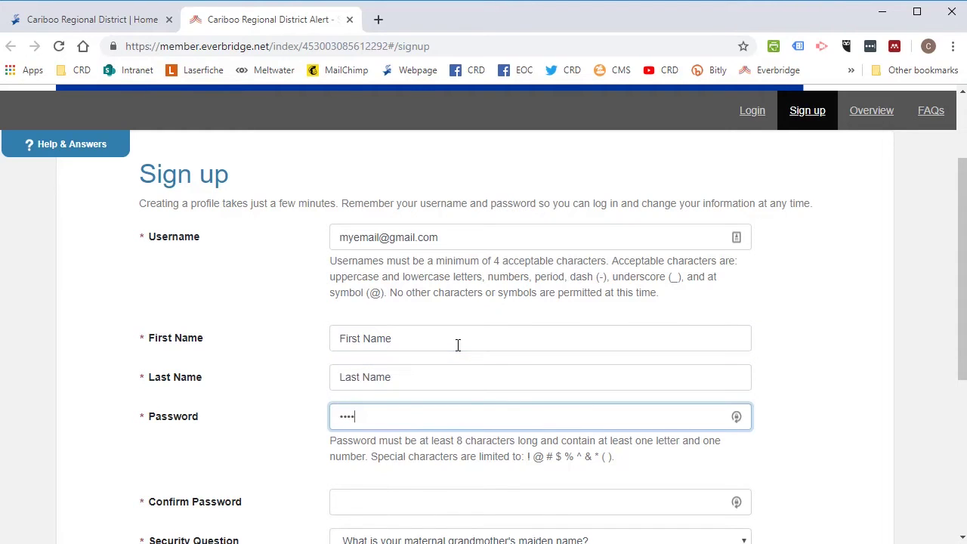
type("•••")
scroll(458, 345, "down", 1)
- Confirm the password and set the sixth-grade school security question with an answer
left_click(412, 410)
type("•••••••••")
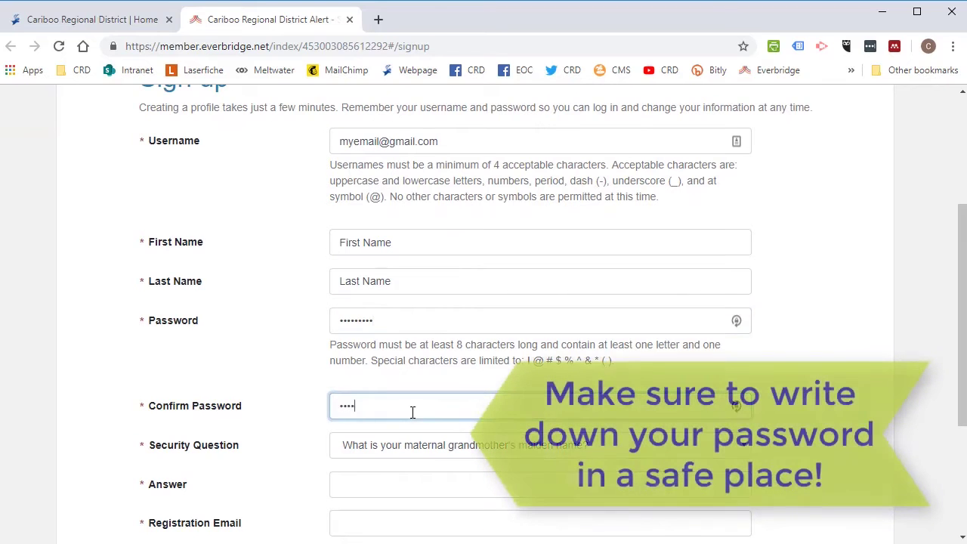
scroll(413, 412, "down", 1)
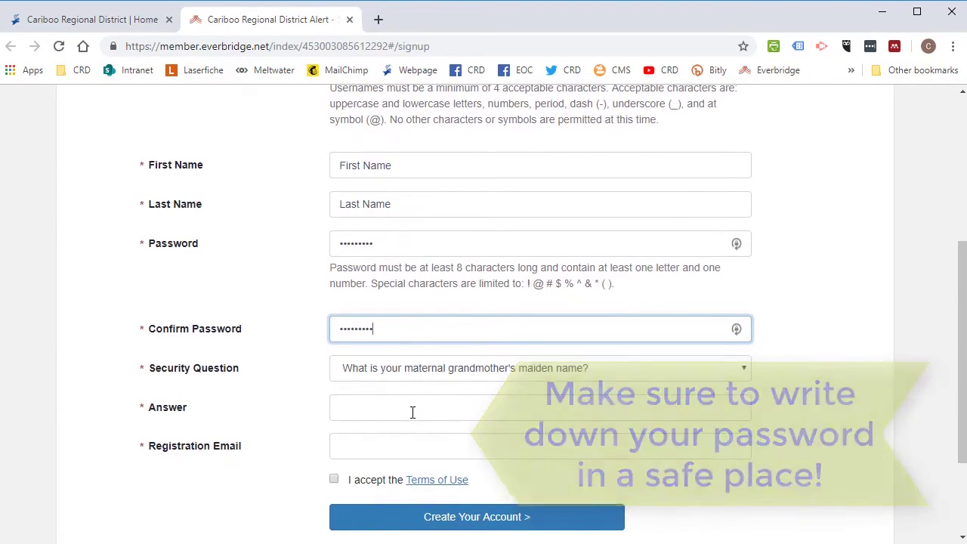
left_click(437, 368)
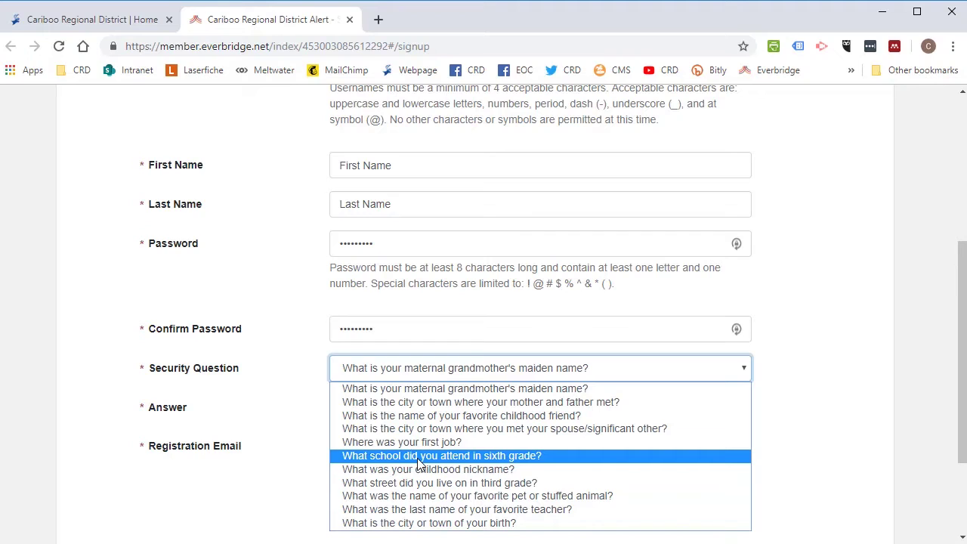
left_click(419, 458)
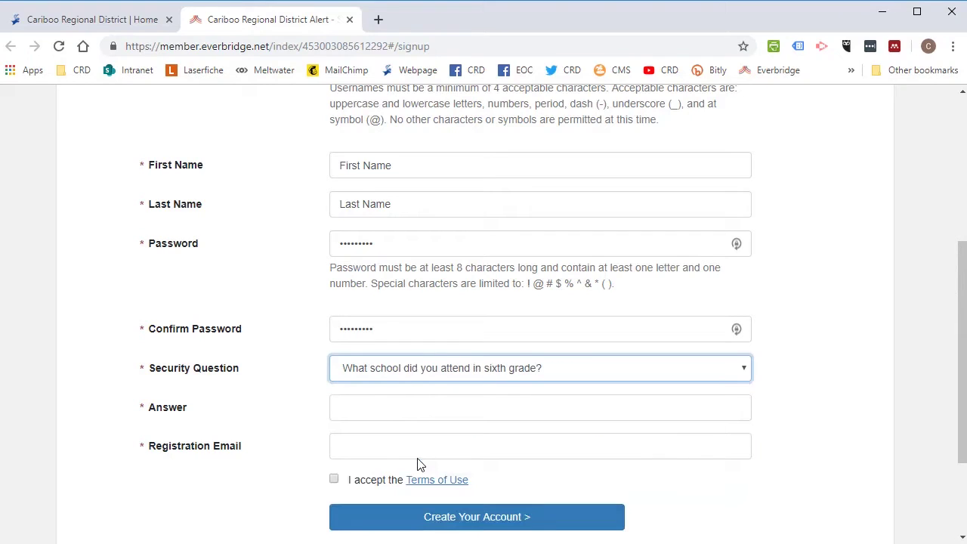
left_click(439, 409)
type("test")
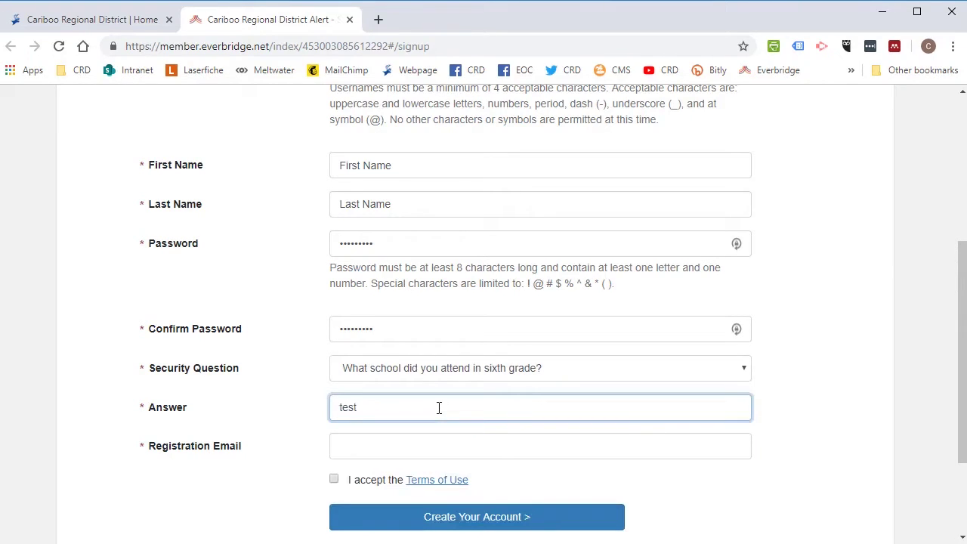
- Enter the registration e-mail, accept the Terms of Use and create the account
left_click(426, 452)
type("my")
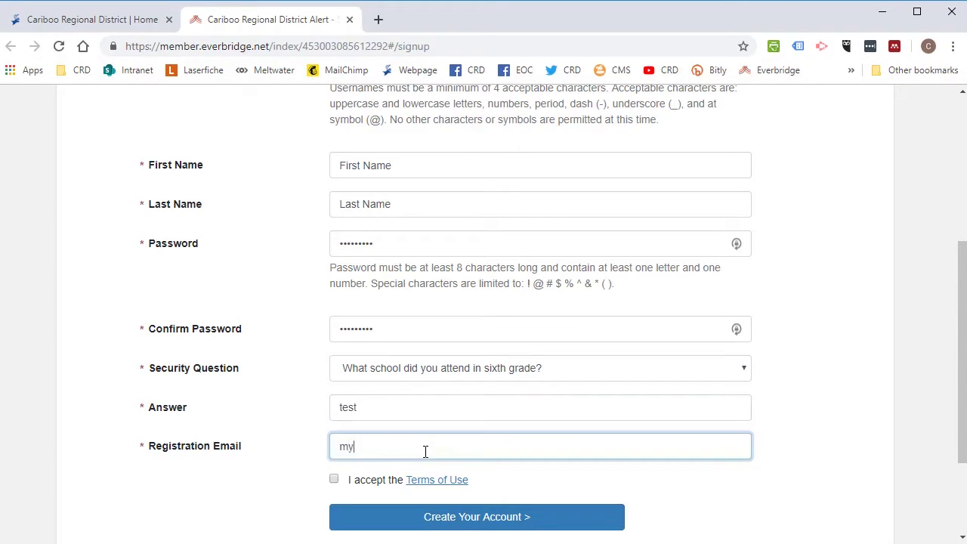
type("email@gmail.com")
left_click(337, 481)
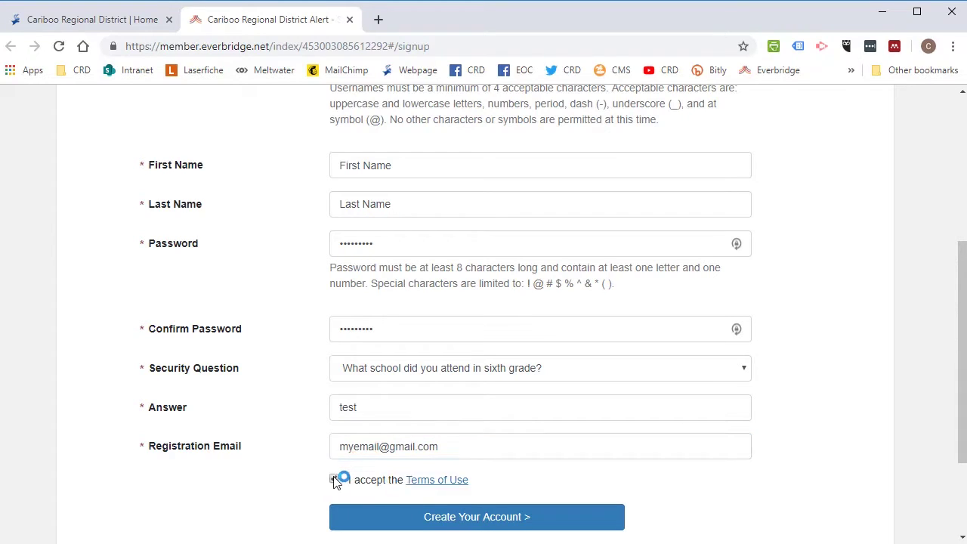
left_click(467, 522)
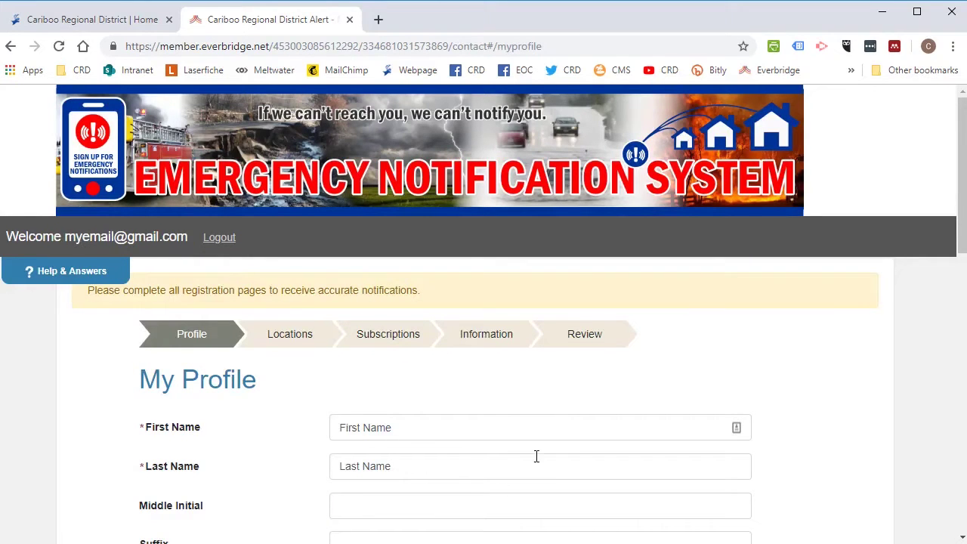
- Choose (GMT -8:00) Pacific Standard Time (America/Vancouver) as the profile time zone
scroll(536, 455, "down", 2)
scroll(536, 455, "down", 1)
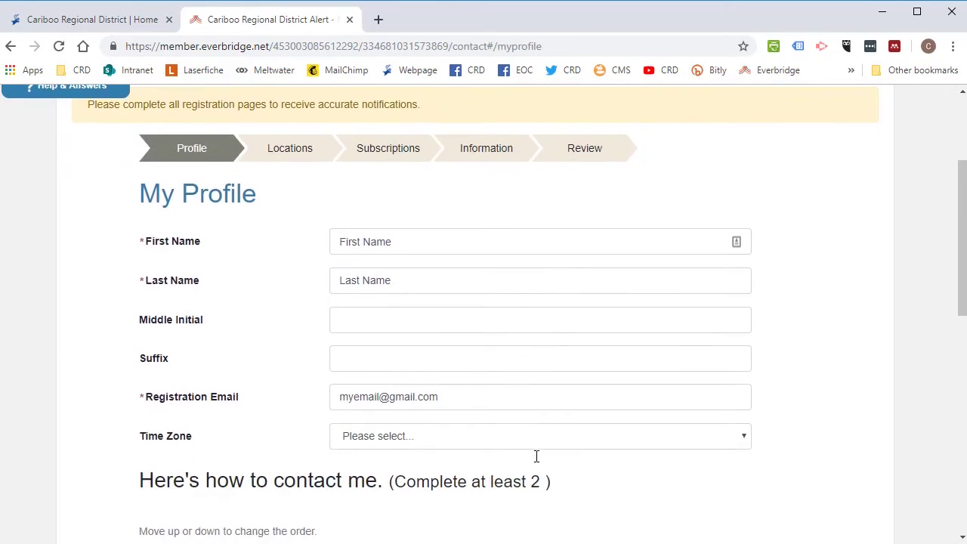
left_click(408, 438)
scroll(435, 338, "down", 1)
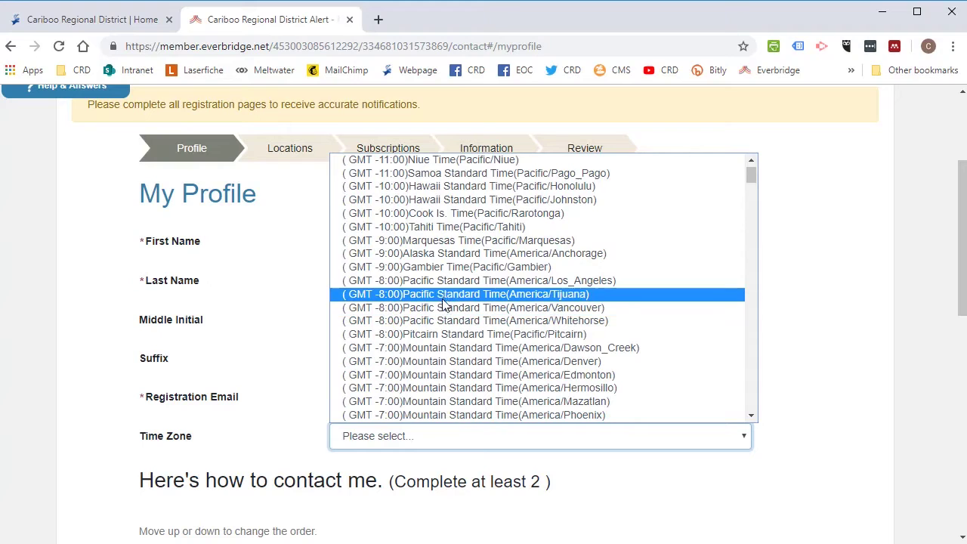
left_click(446, 308)
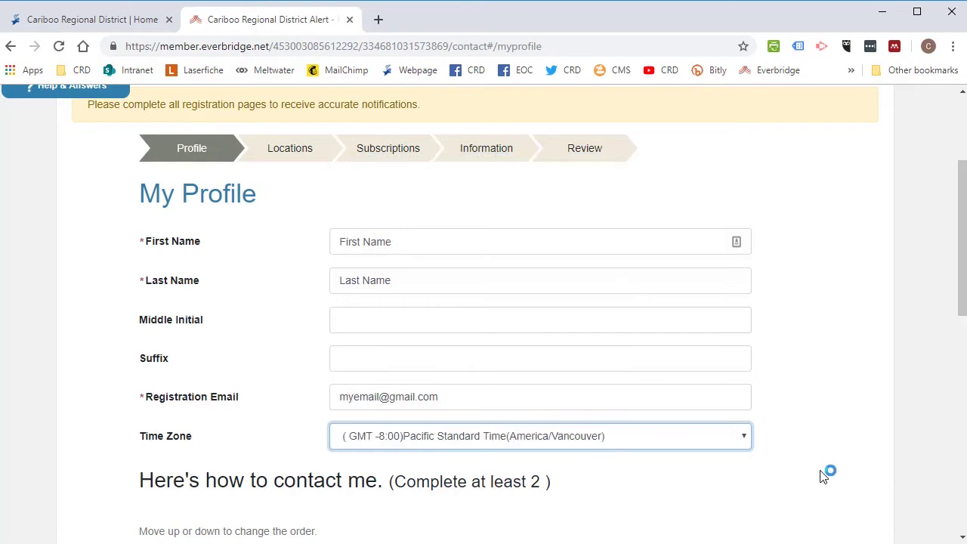
scroll(676, 474, "down", 1)
scroll(676, 474, "down", 2)
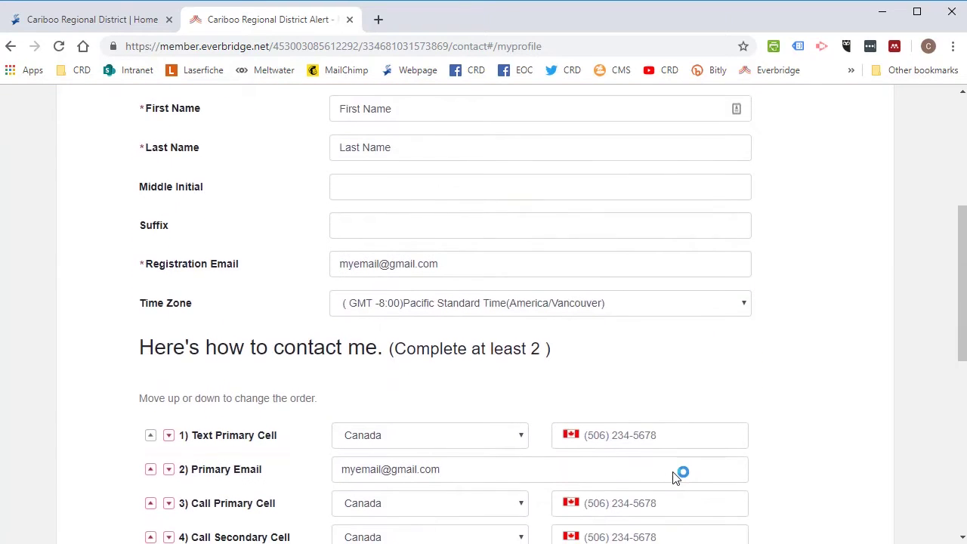
scroll(675, 475, "down", 1)
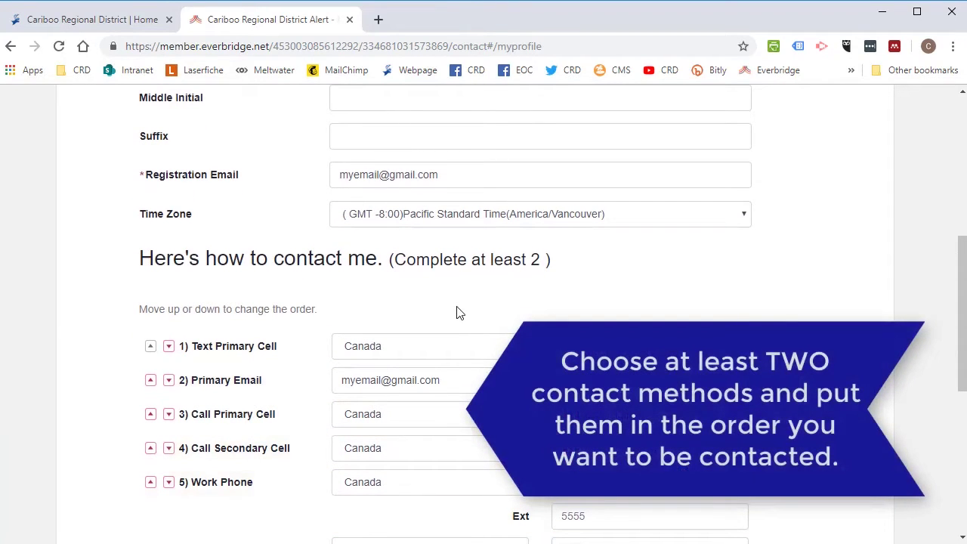
- Move Primary Email above Text Primary Cell in the contact order and save the profile
scroll(458, 312, "down", 1)
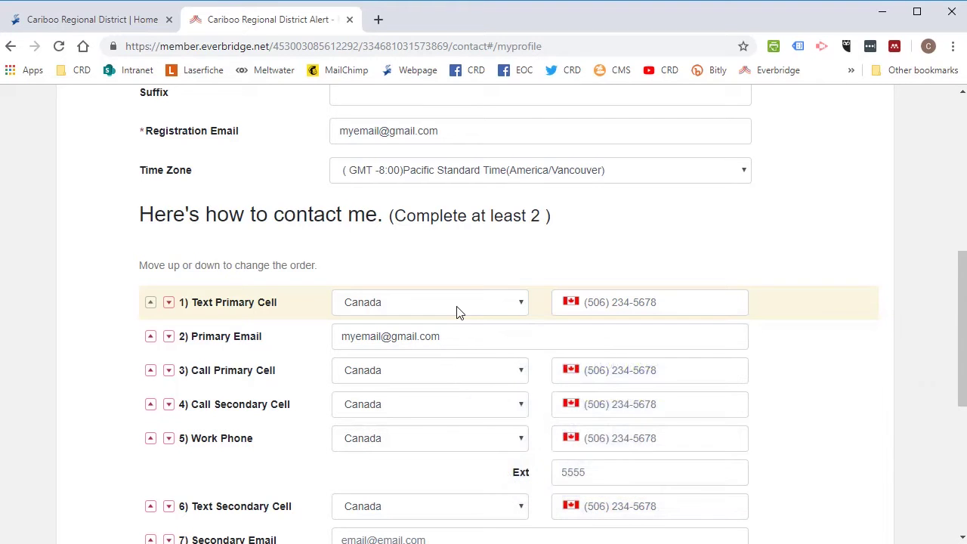
left_click(168, 303)
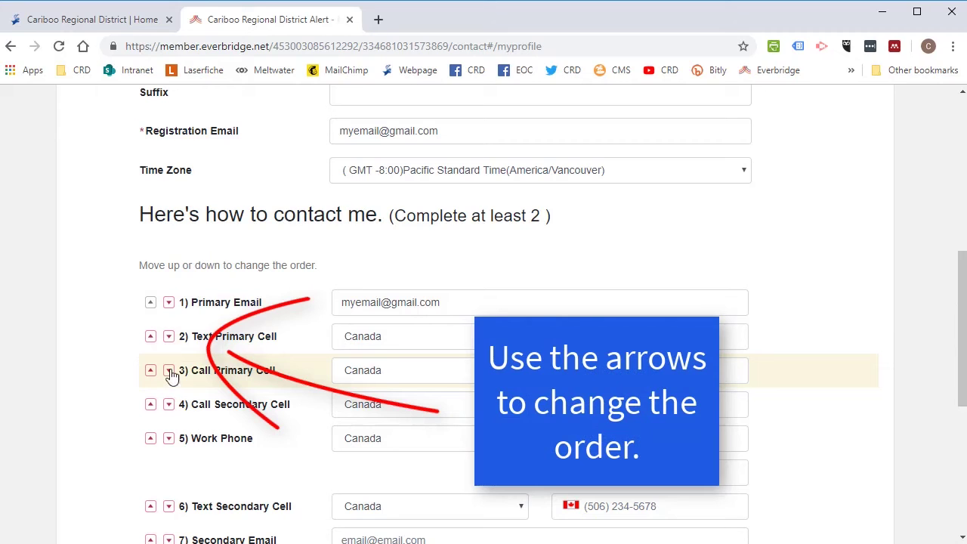
left_click(169, 371)
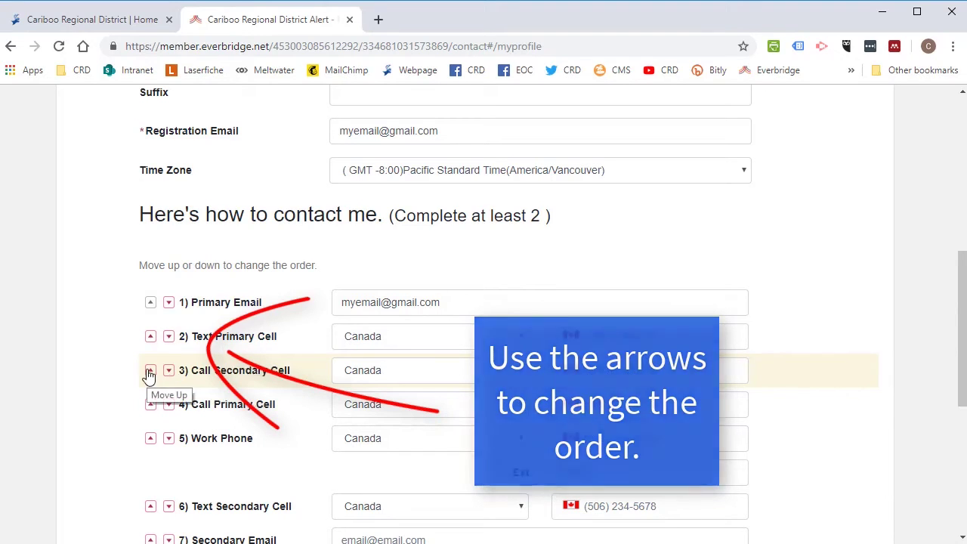
left_click(150, 405)
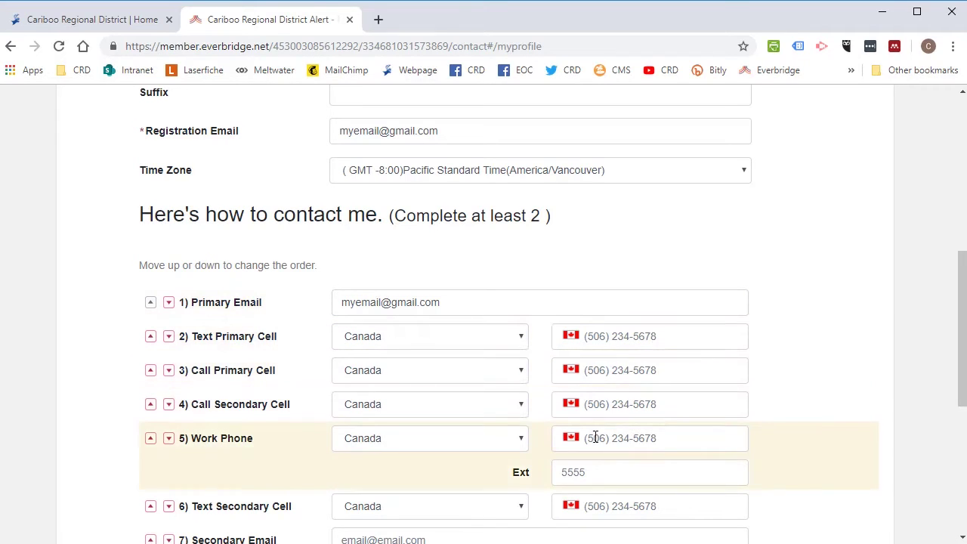
scroll(596, 437, "down", 2)
scroll(596, 437, "down", 1)
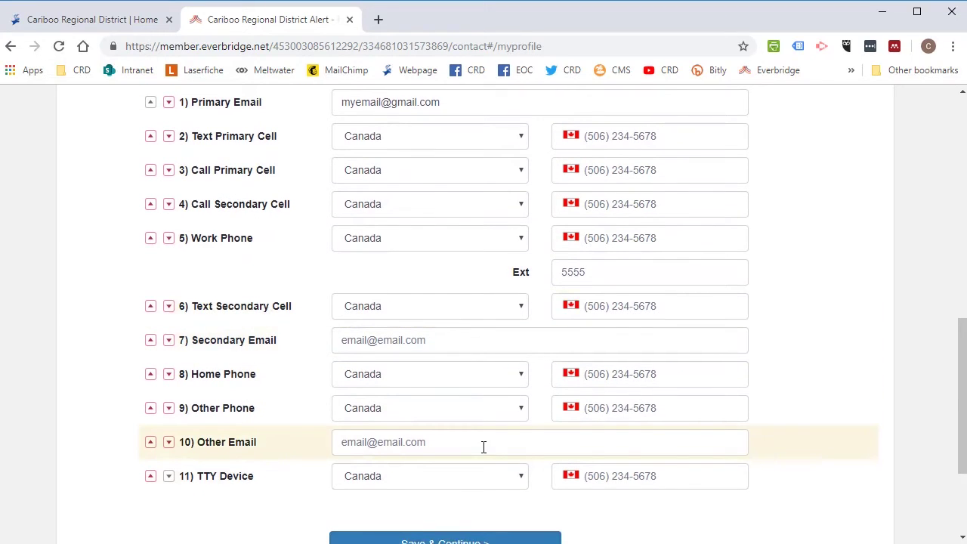
scroll(483, 447, "down", 1)
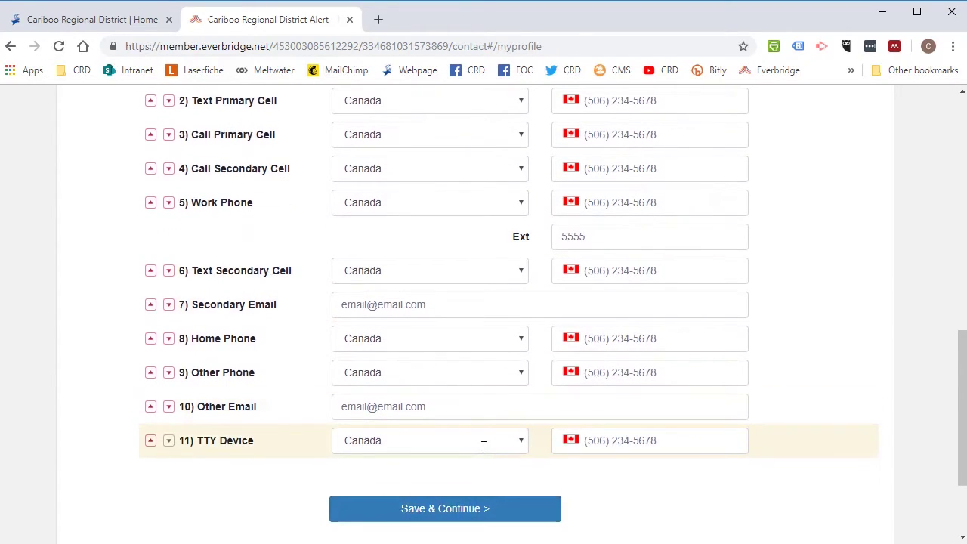
left_click(461, 508)
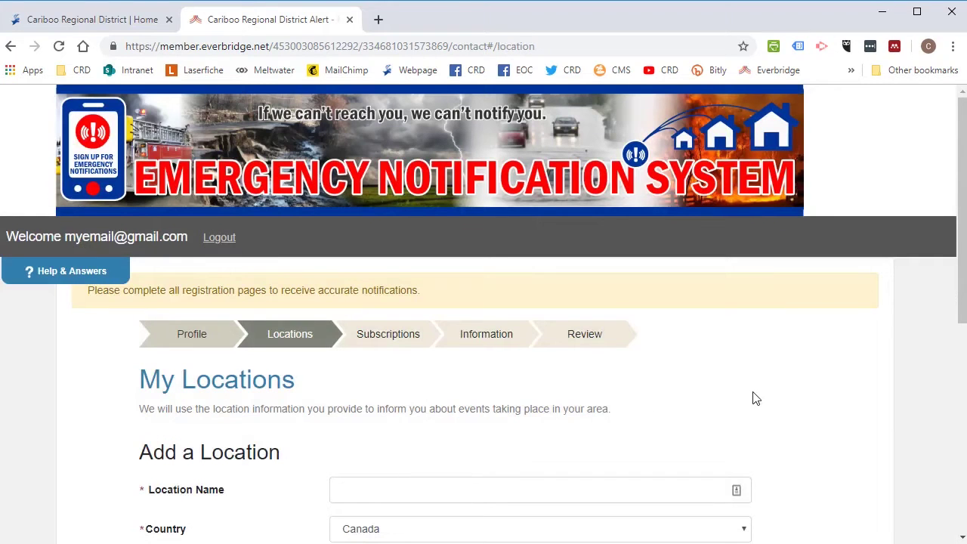
- Name the location 'My House' and enter its street address
scroll(754, 398, "down", 2)
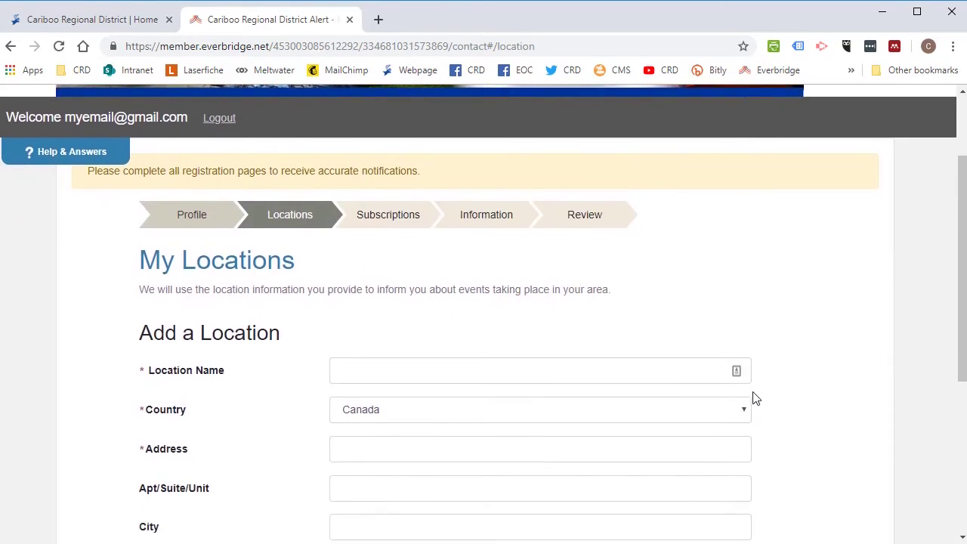
scroll(755, 398, "down", 1)
left_click(469, 251)
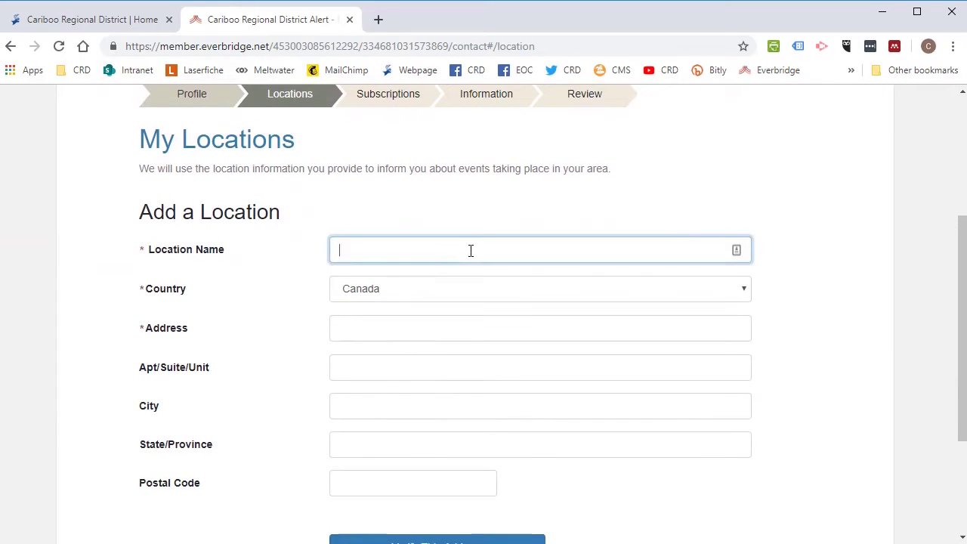
type("My House")
left_click(443, 333)
type("180 North Third Avenue")
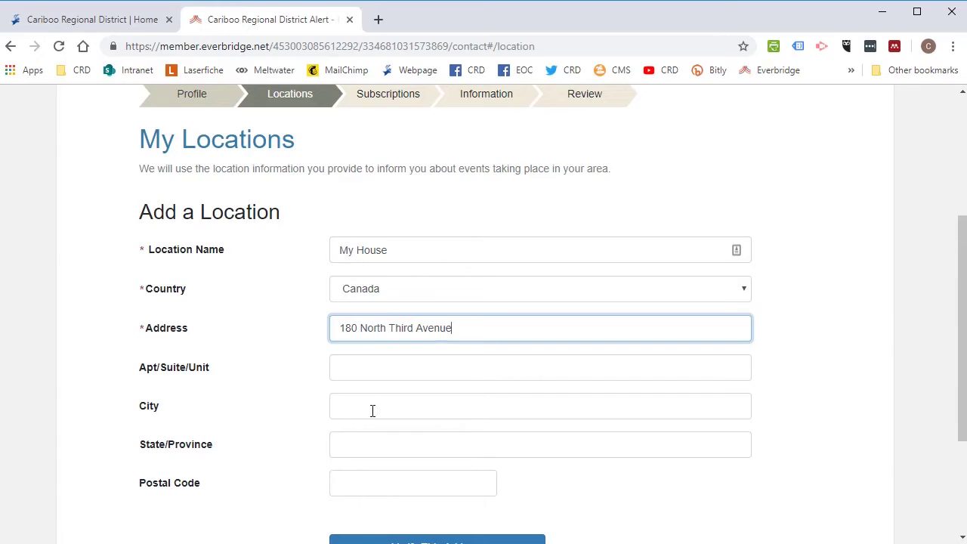
- Add city Williams Lake, province BC and the postal code, then verify the address
left_click(401, 361)
left_click(384, 406)
type("Williams lake")
left_click(363, 444)
type("BC")
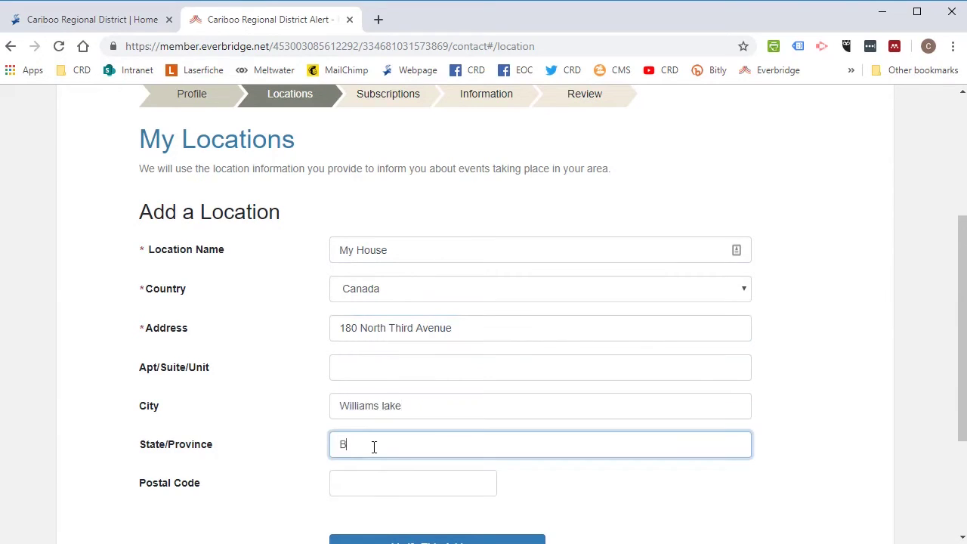
scroll(373, 450, "down", 1)
left_click(377, 457)
type("V2G ")
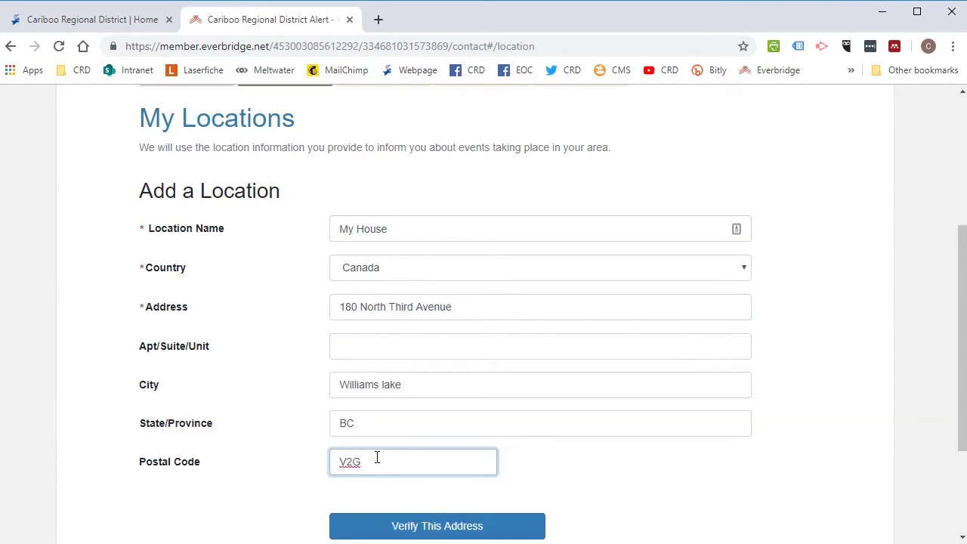
type("2A4")
scroll(529, 487, "down", 1)
left_click(514, 484)
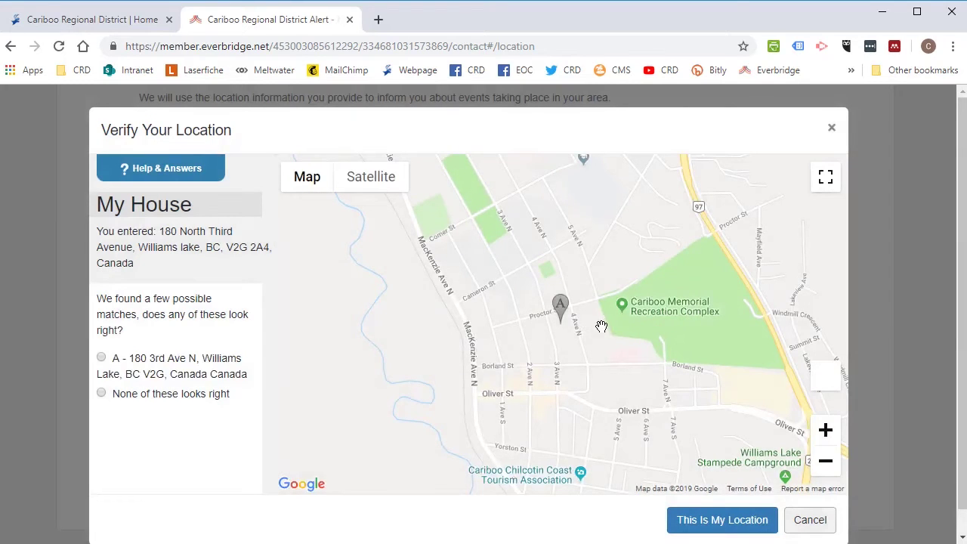
- Zoom into the map and select suggested match A for My House
scroll(575, 342, "up", 1)
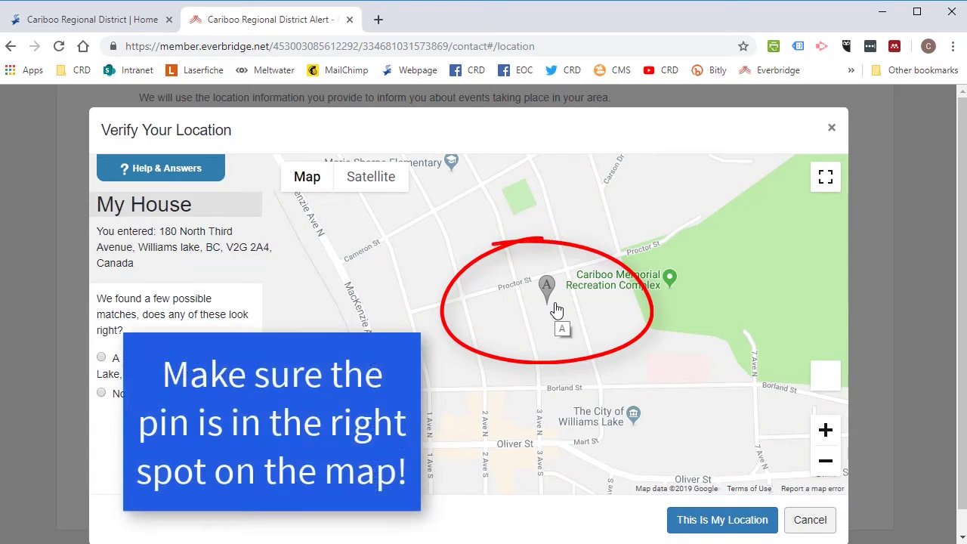
scroll(557, 312, "up", 1)
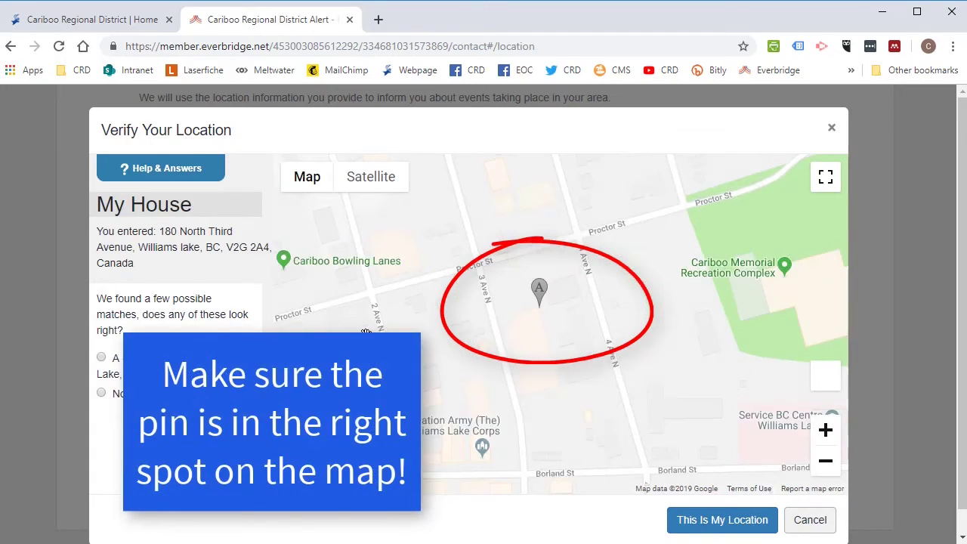
left_click(102, 360)
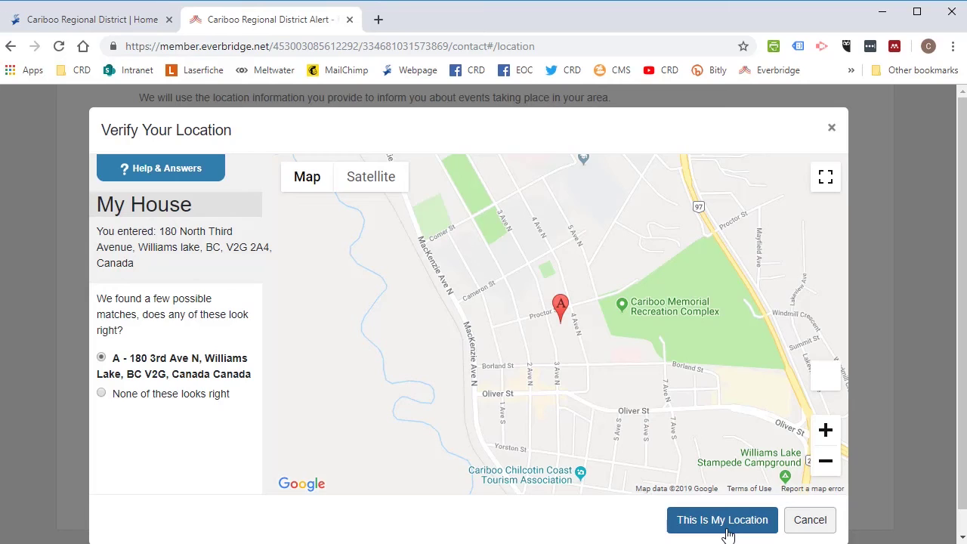
- Choose 'None of these looks right', drag the pin onto the house and confirm it
left_click(101, 394)
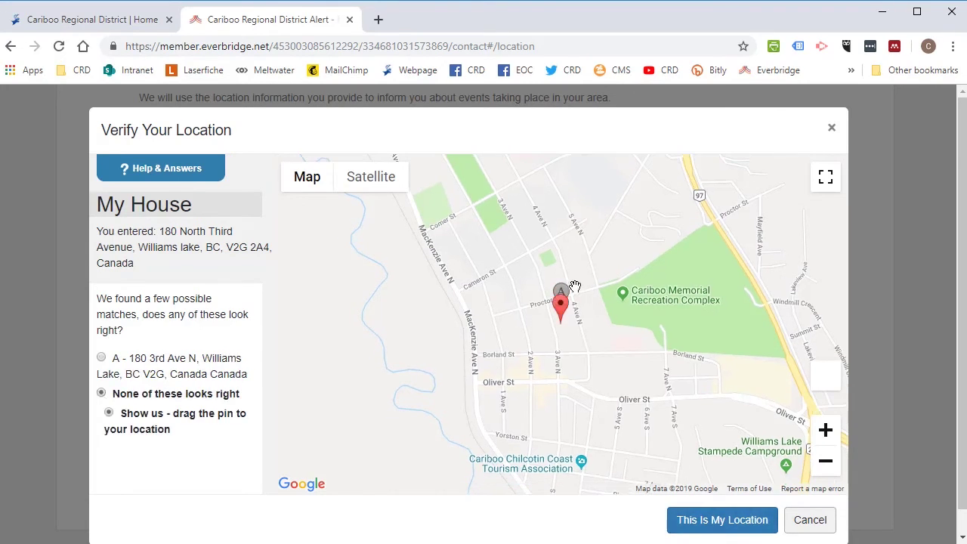
left_click_drag(562, 310, 561, 303)
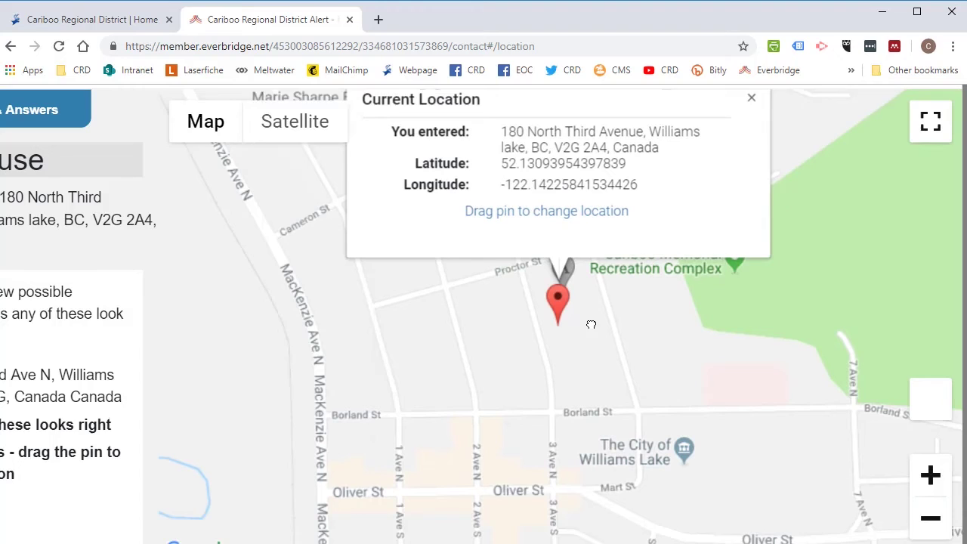
left_click_drag(558, 291, 546, 258)
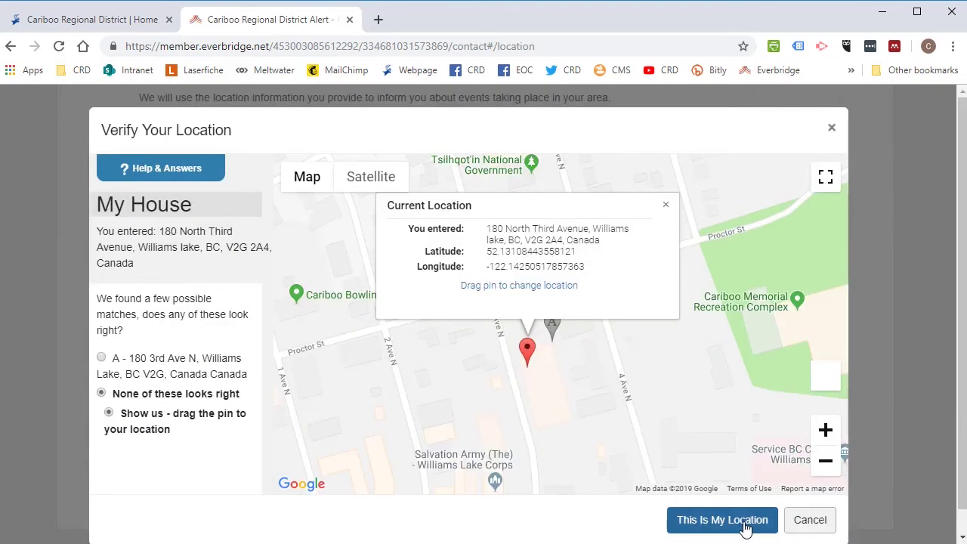
left_click(745, 529)
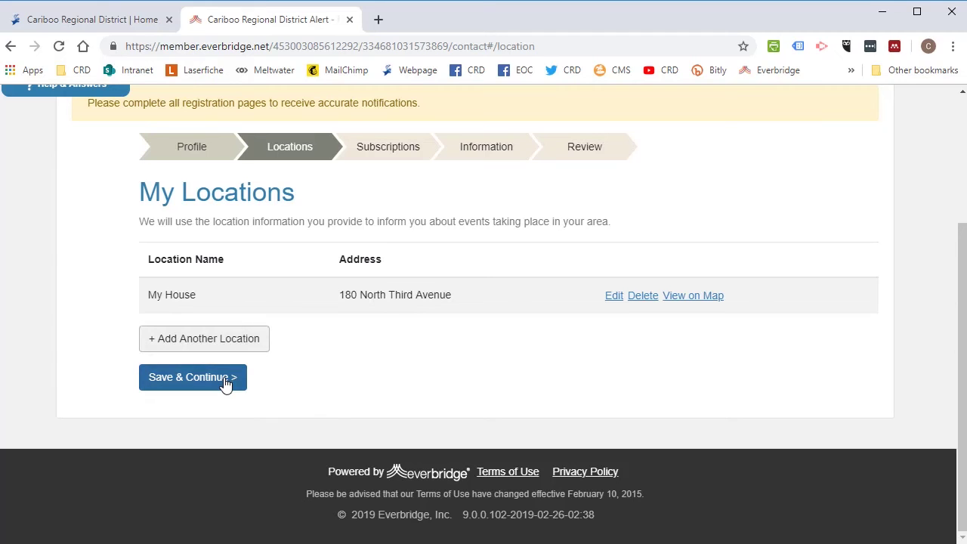
- Save the My House location and continue to subscriptions
left_click(225, 380)
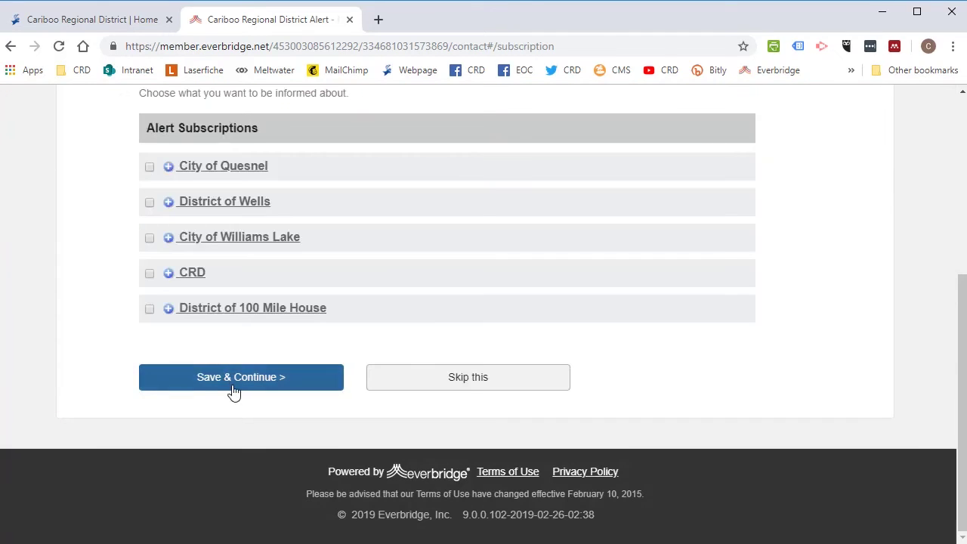
- Expand the City of Quesnel alert group to view its notification types
scroll(231, 446, "up", 1)
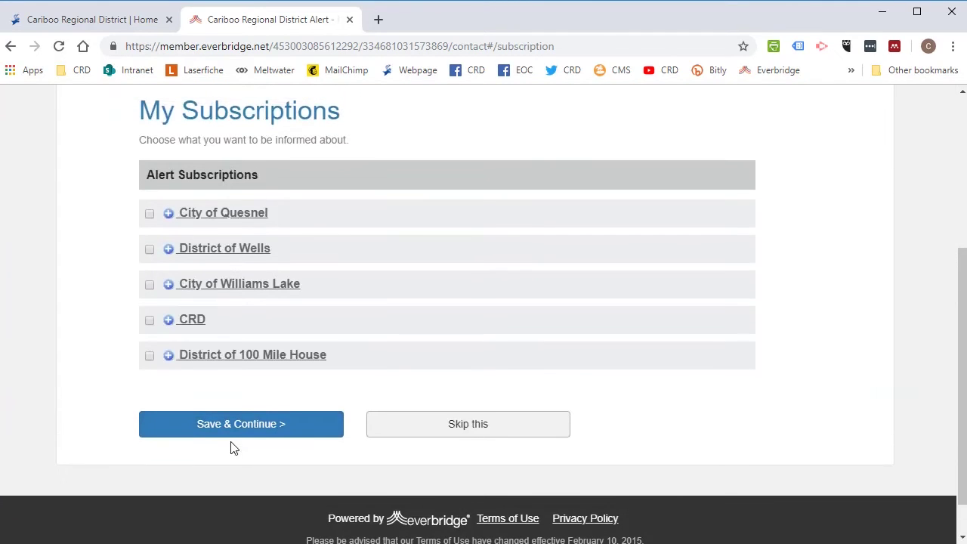
scroll(62, 349, "up", 1)
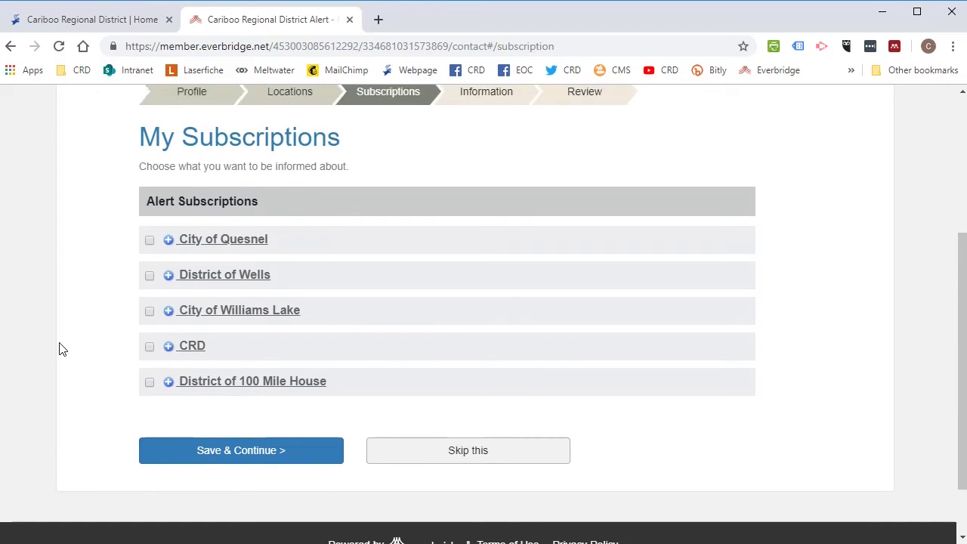
left_click(169, 240)
left_click(174, 270)
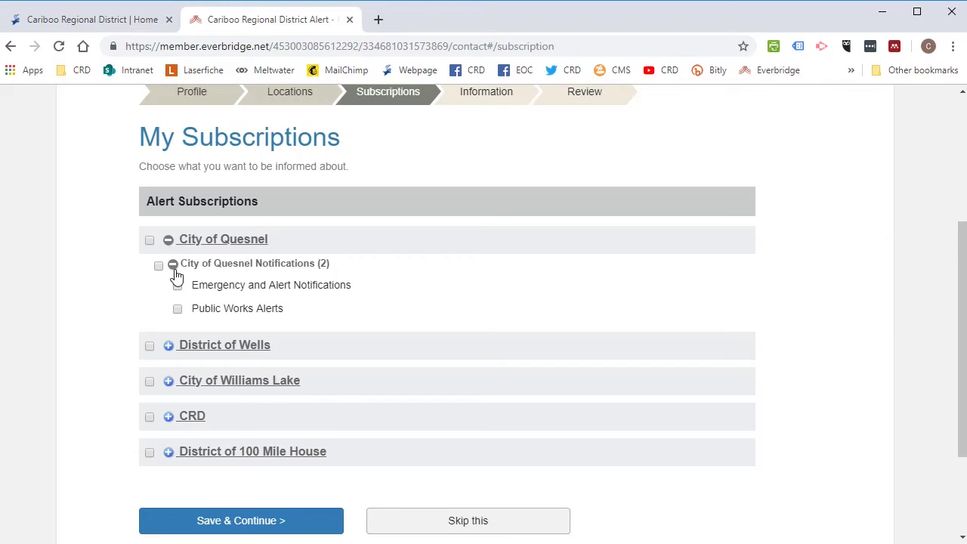
- Check City of Williams Lake and CRD alerts, review their types, and save
left_click(150, 384)
left_click(173, 408)
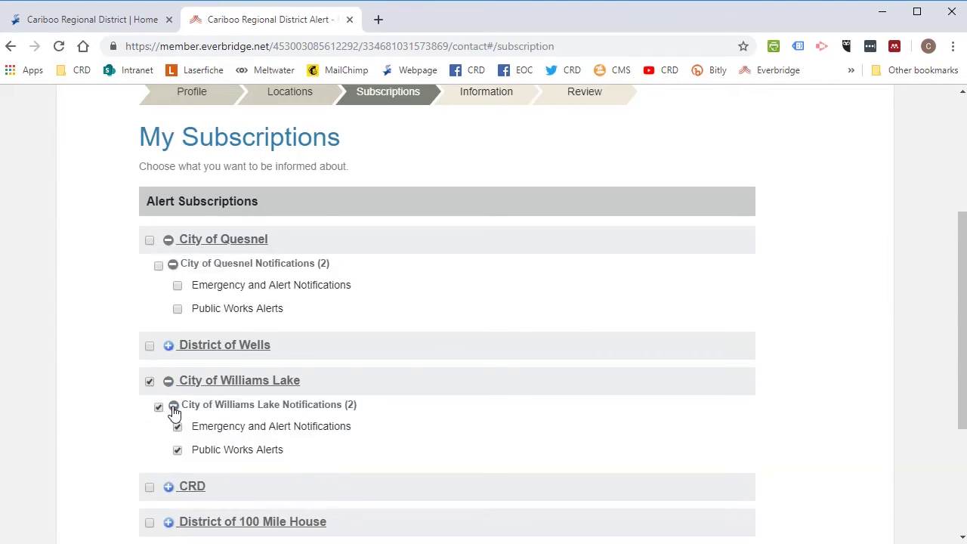
scroll(257, 443, "down", 1)
left_click(150, 416)
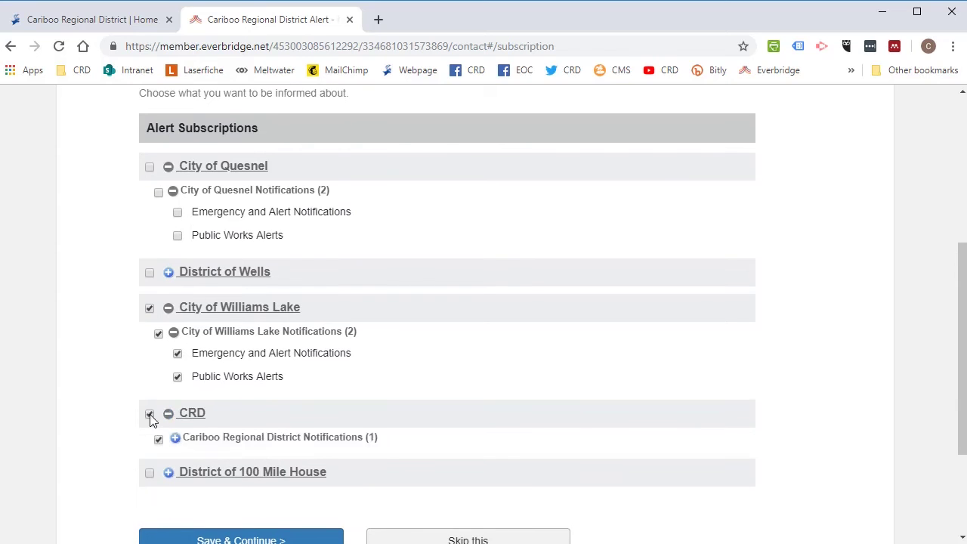
left_click(176, 438)
scroll(227, 445, "down", 1)
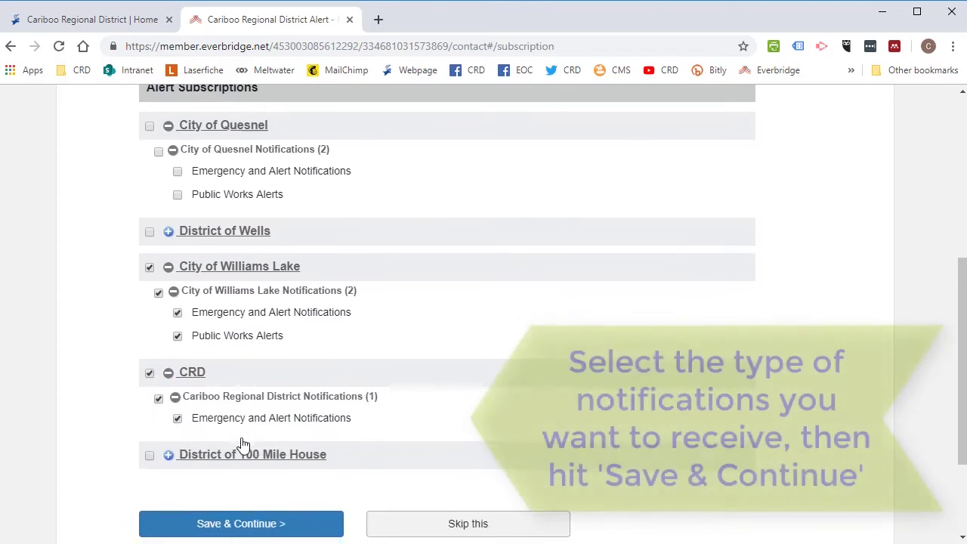
scroll(302, 446, "down", 2)
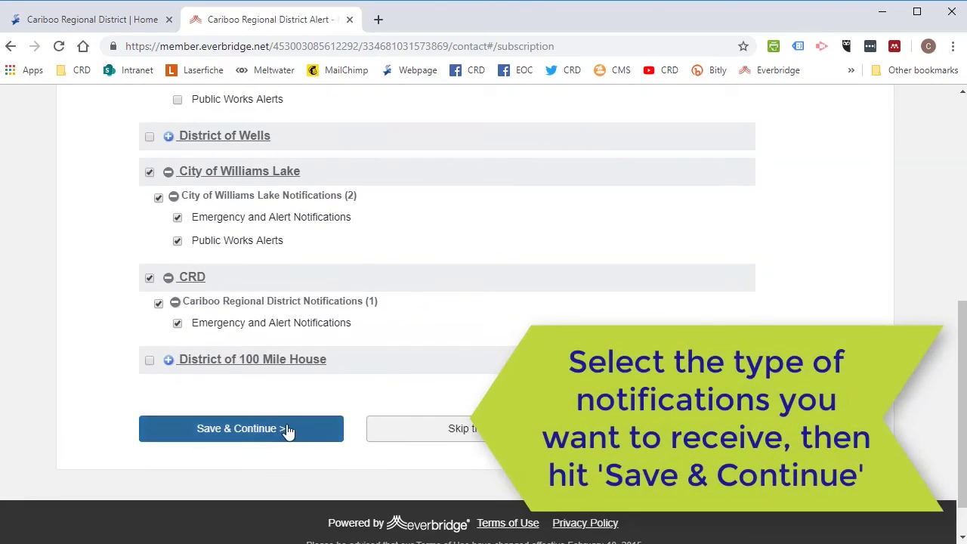
scroll(358, 378, "up", 1)
scroll(358, 378, "down", 1)
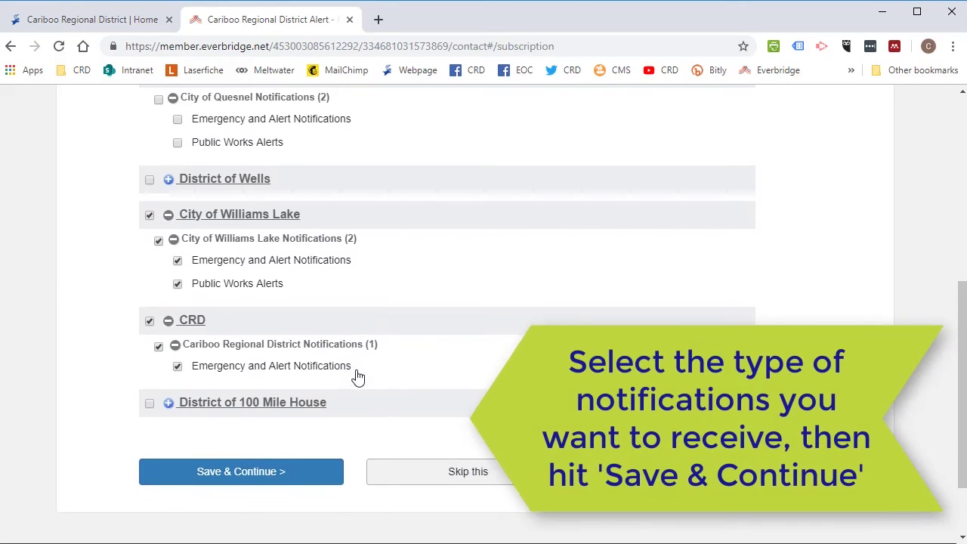
left_click(273, 481)
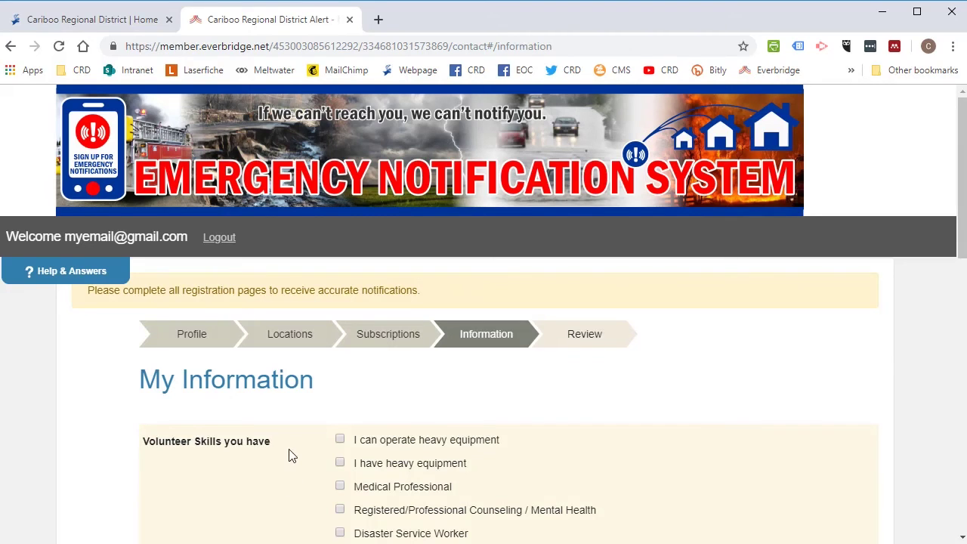
- Skip the optional My Information fields and continue to the registration review page
scroll(291, 446, "down", 2)
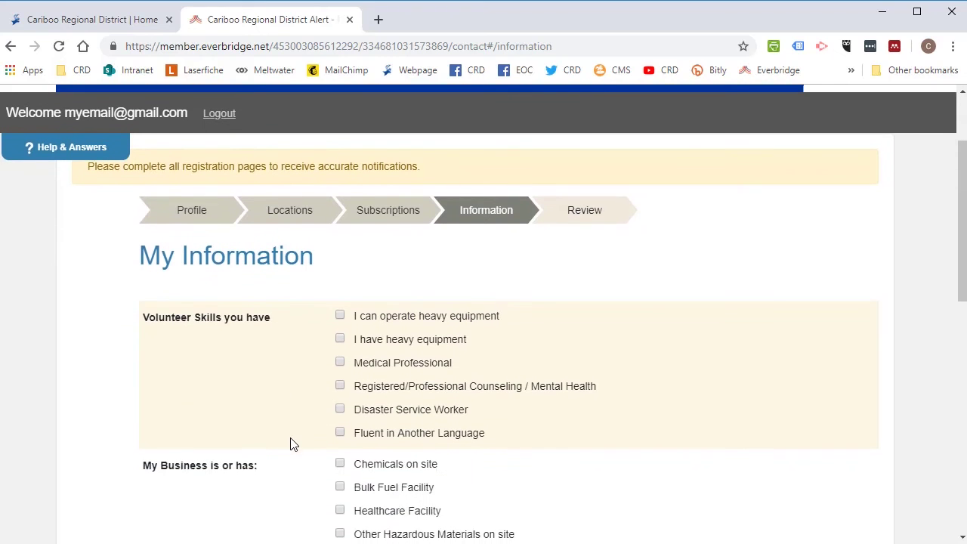
scroll(293, 444, "down", 3)
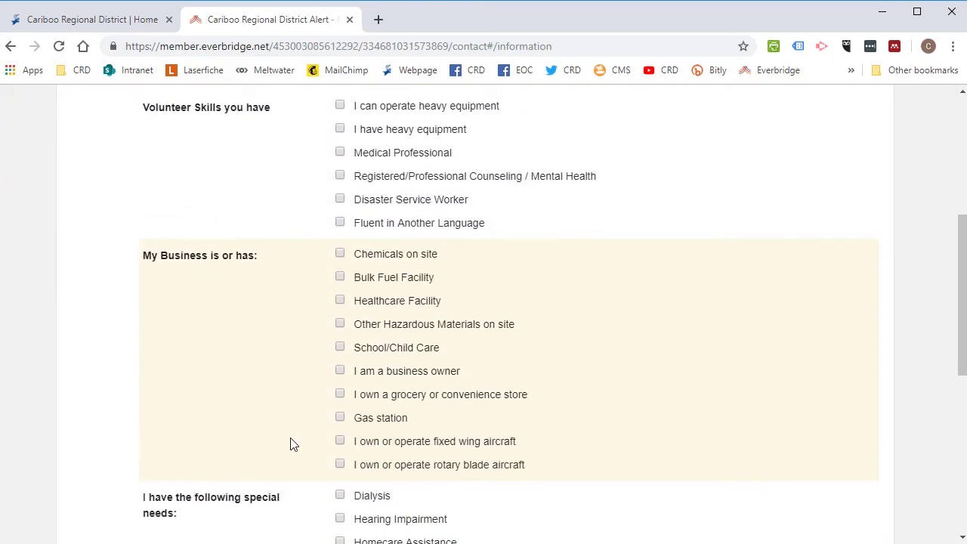
scroll(294, 445, "down", 3)
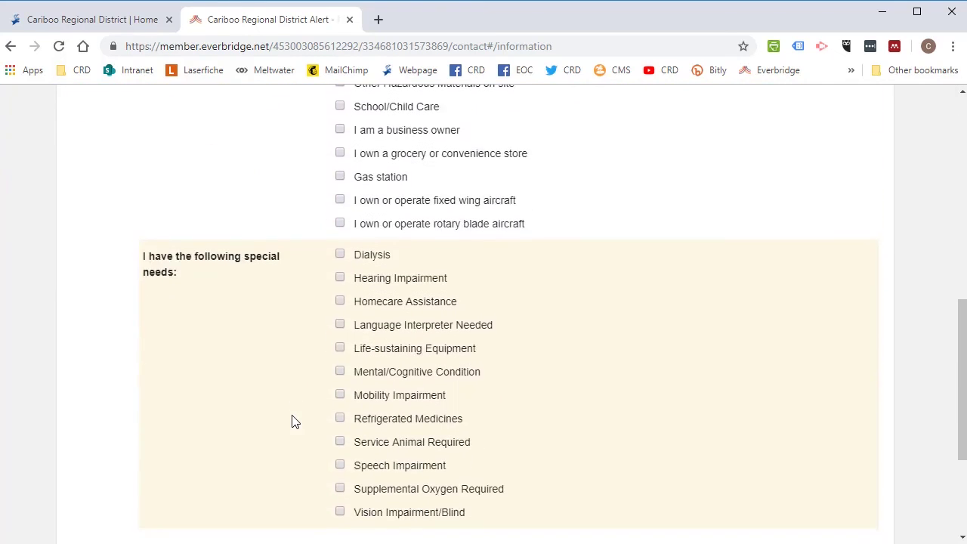
scroll(293, 422, "down", 2)
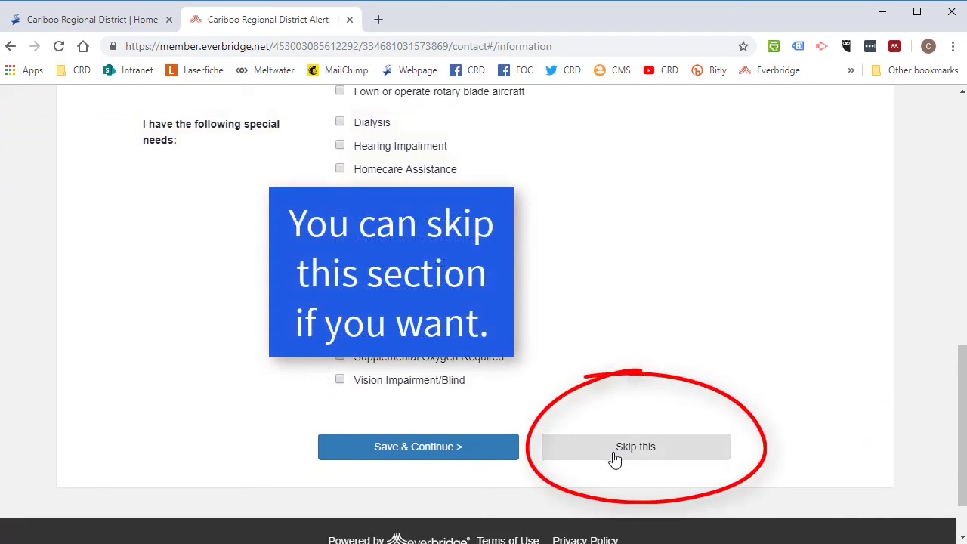
left_click(454, 448)
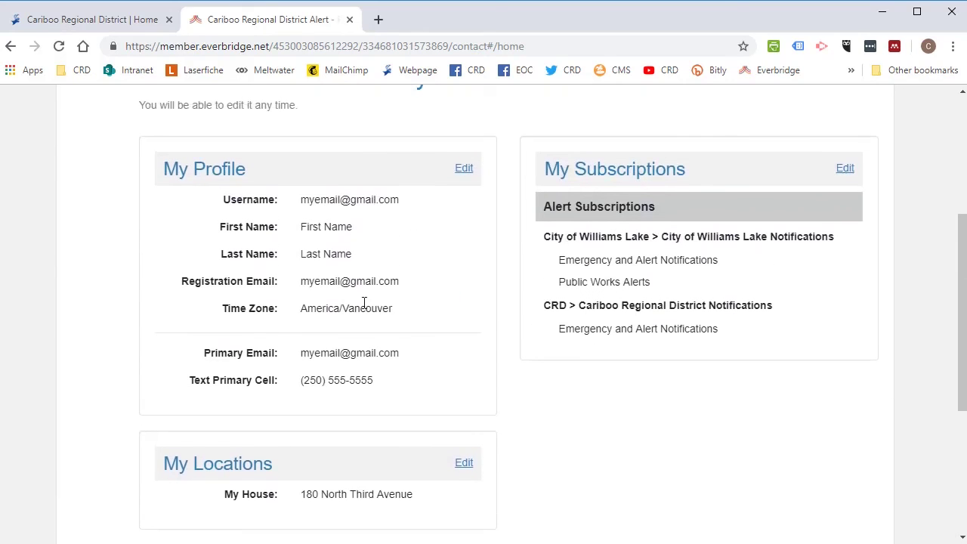
scroll(349, 330, "down", 1)
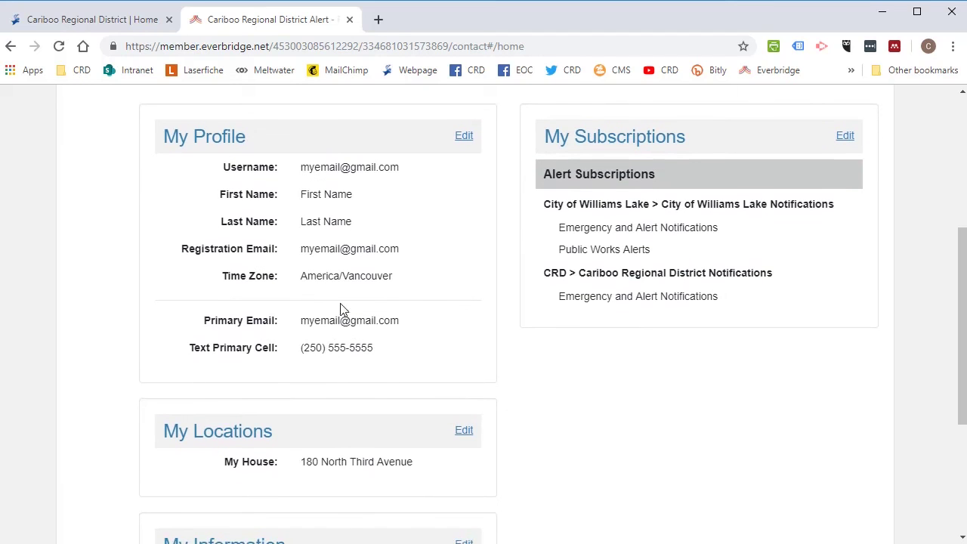
scroll(369, 387, "down", 1)
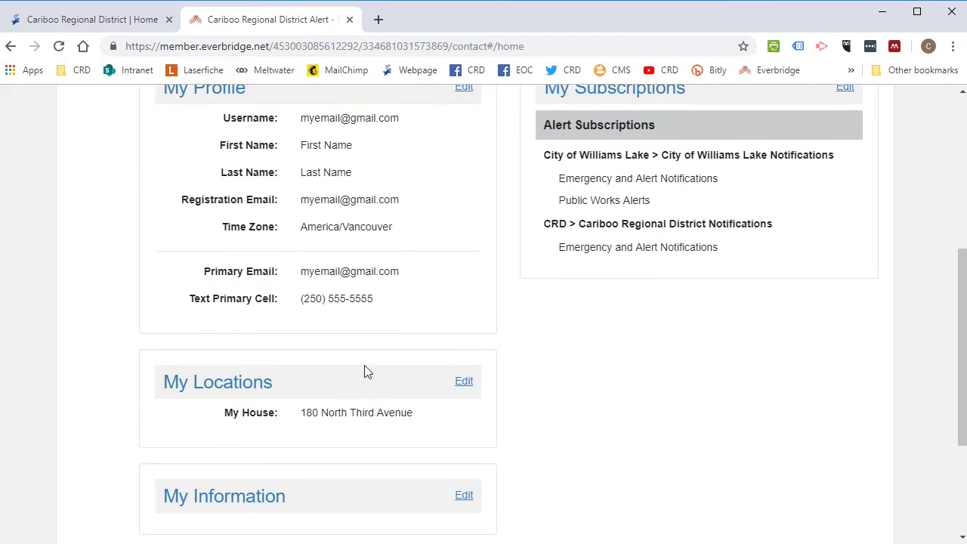
scroll(364, 371, "down", 1)
scroll(364, 371, "up", 1)
scroll(339, 454, "down", 2)
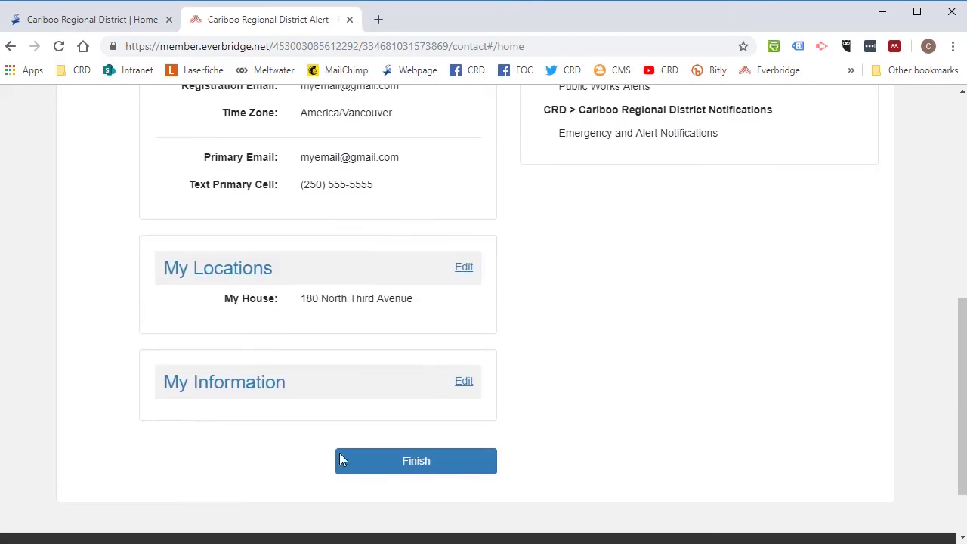